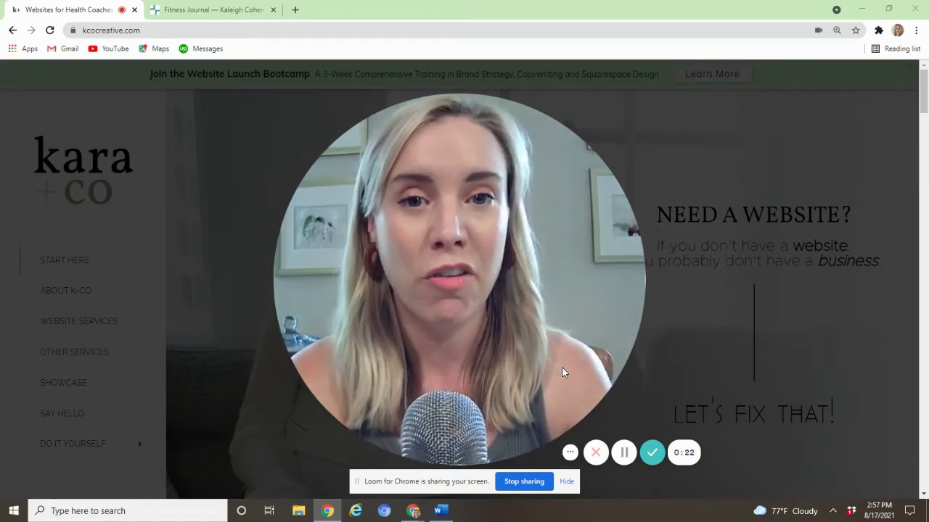
Switch Chrome to the 'Fitness Journal' Squarespace tab with the template copy page
mouse_move(470, 413)
click(445, 450)
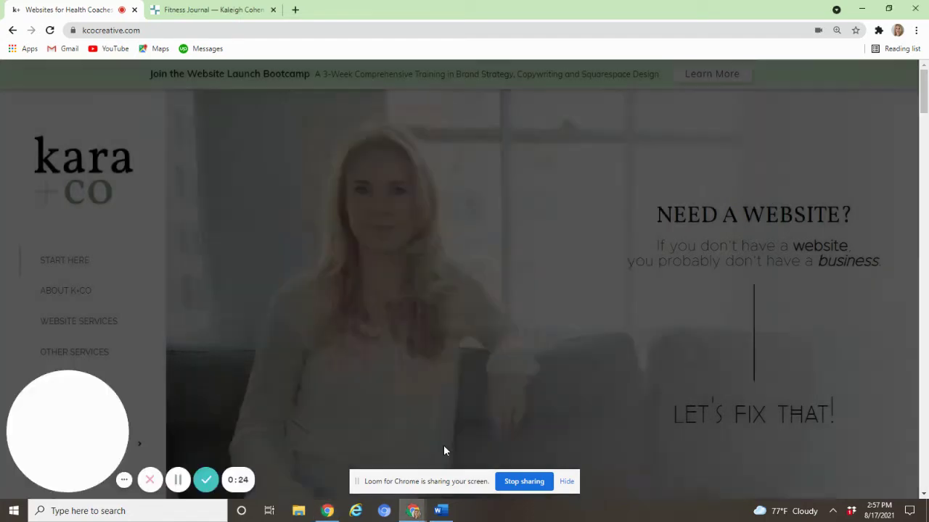
Edit the Fitness Journal Template (Copy) page and drop a Newsletter block onto its sign-up area
click(218, 14)
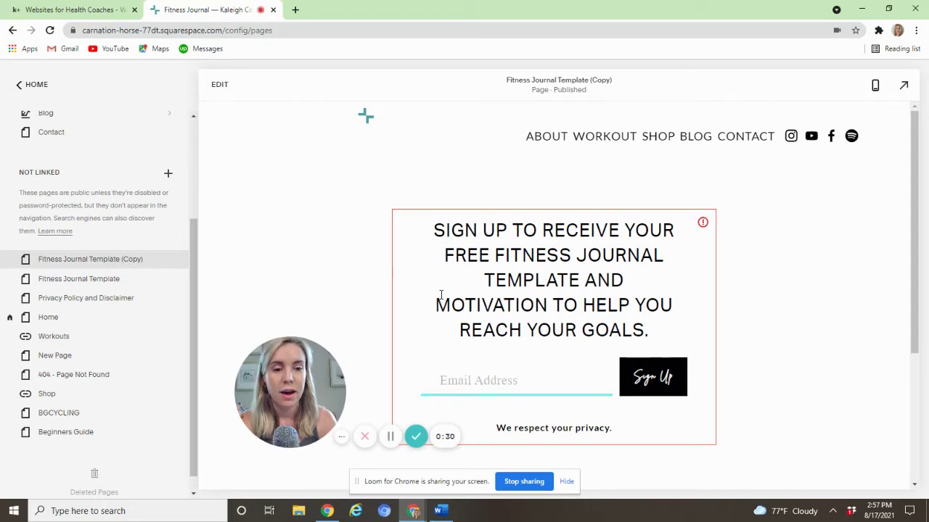
click(220, 84)
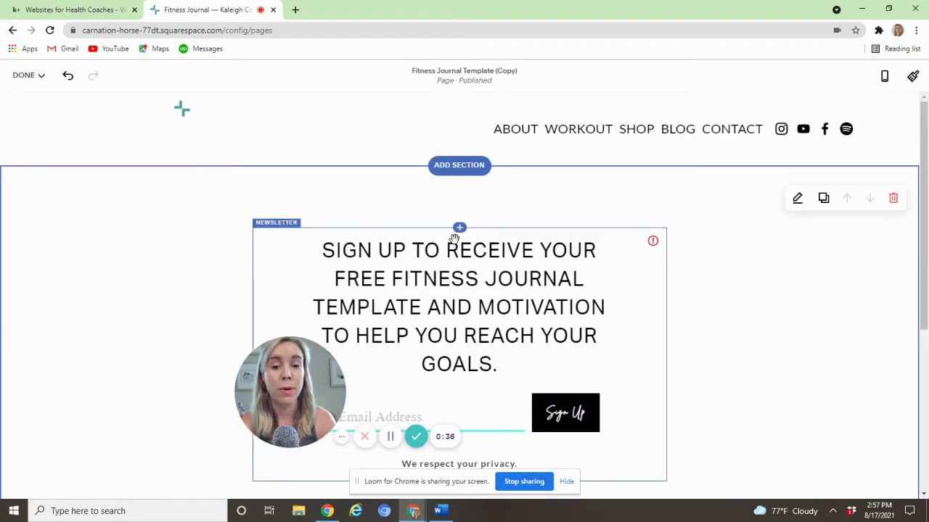
click(460, 228)
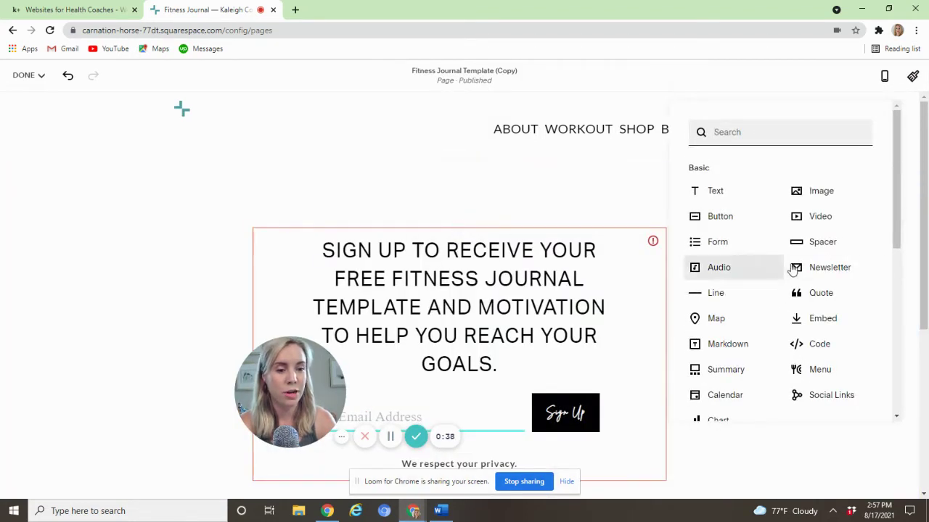
drag(834, 278, 525, 315)
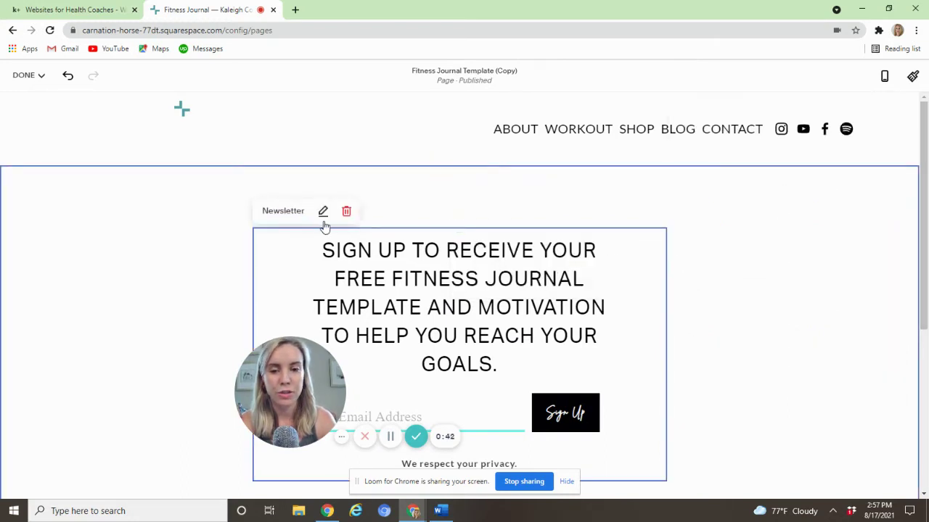
Move the newsletter block's old heading text from its Title into the Description
click(323, 214)
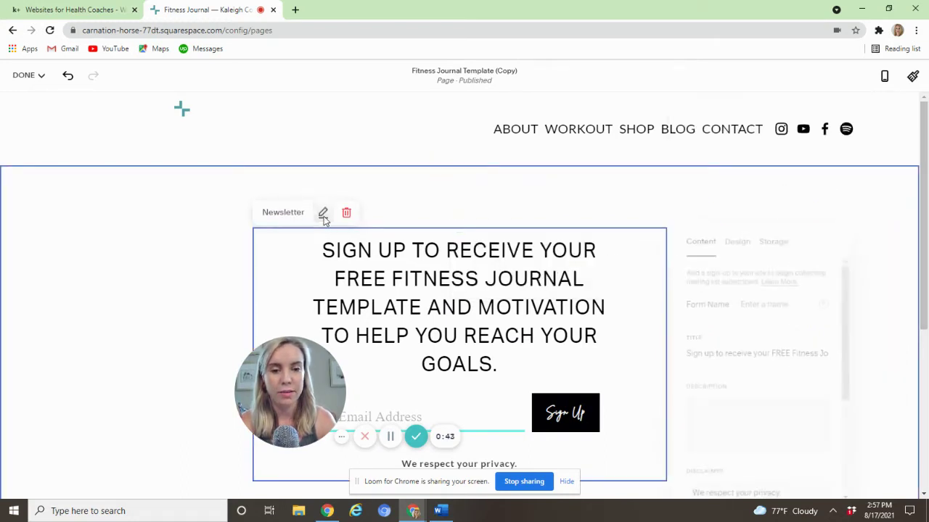
click(690, 352)
key(ctrl+a)
key(ctrl+x)
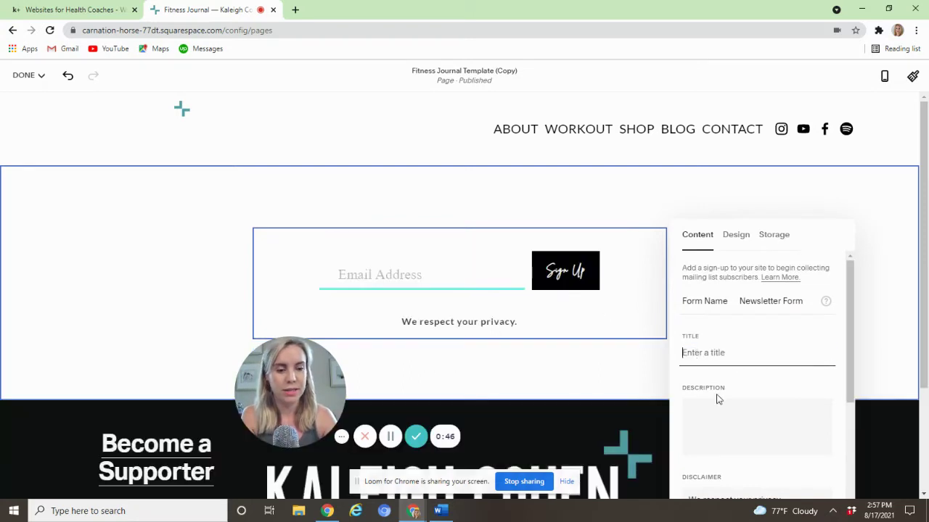
click(719, 405)
key(ctrl+v)
Title the block 'Subscribe' and turn on Require Name Field
click(724, 356)
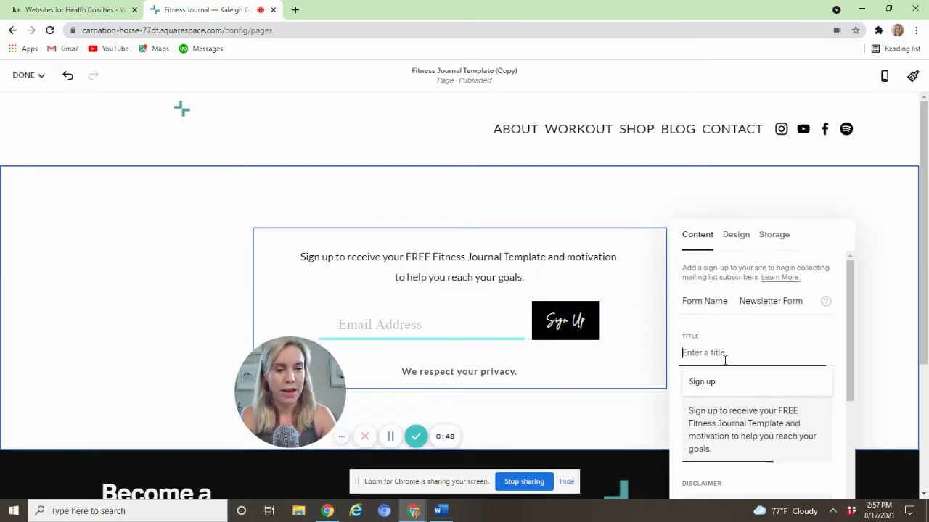
text(Subscribe)
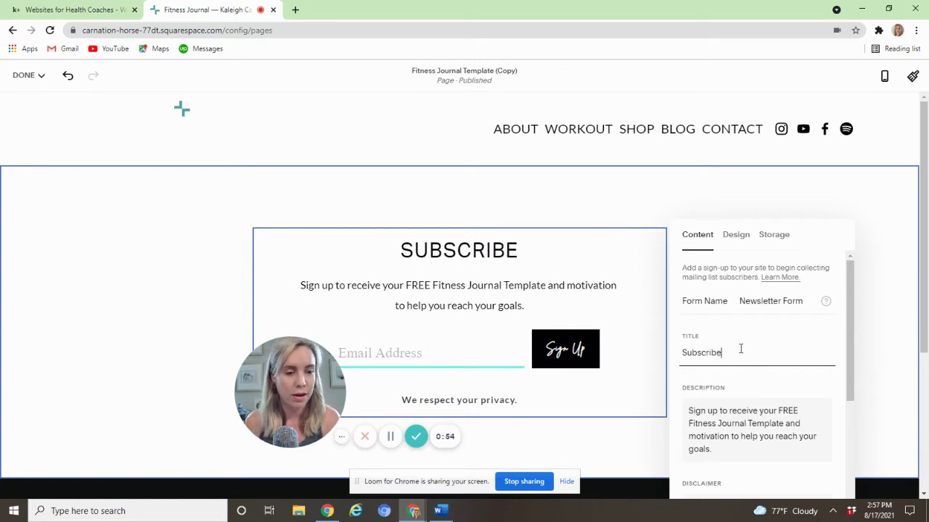
scroll(759, 324, down, 3)
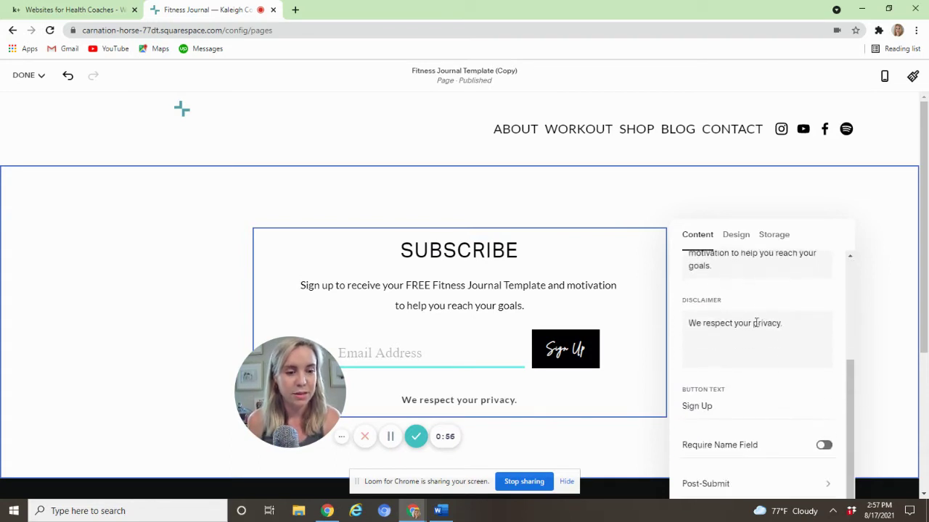
click(823, 449)
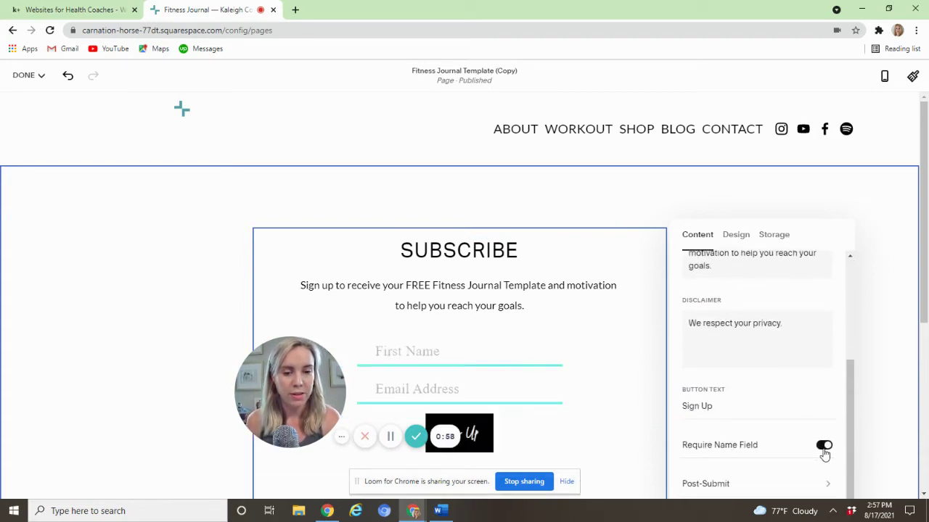
Show the block's Storage options, including MailChimp, Zapier and Google Drive
click(774, 236)
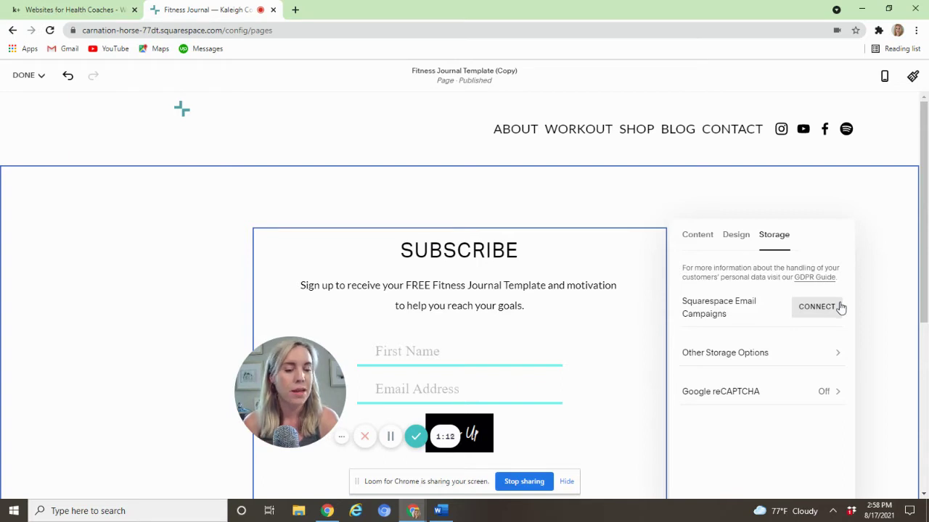
click(838, 354)
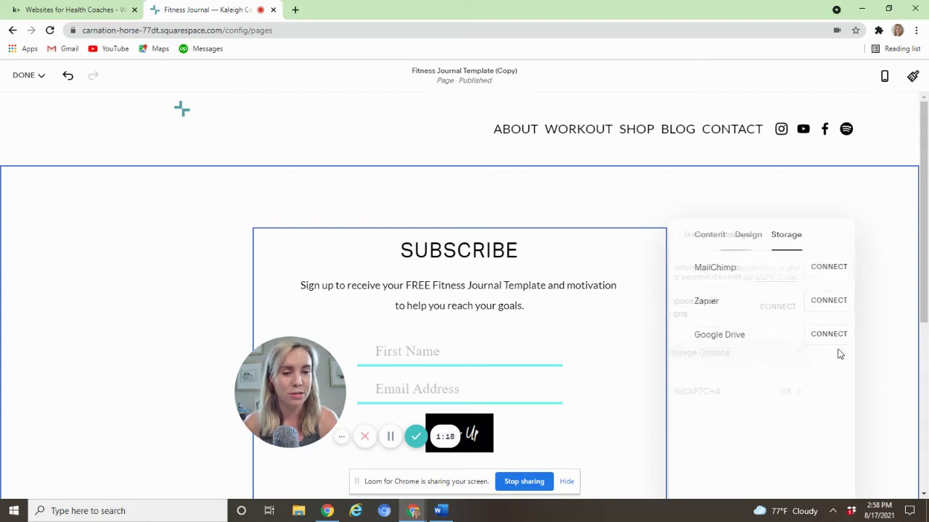
Connect MailChimp, log in to the account, and allow Squarespace access
click(823, 271)
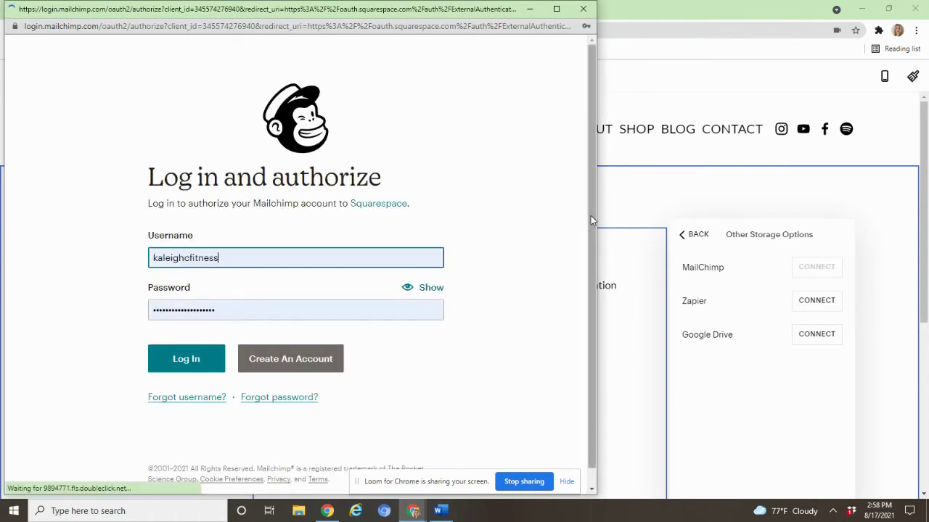
click(186, 359)
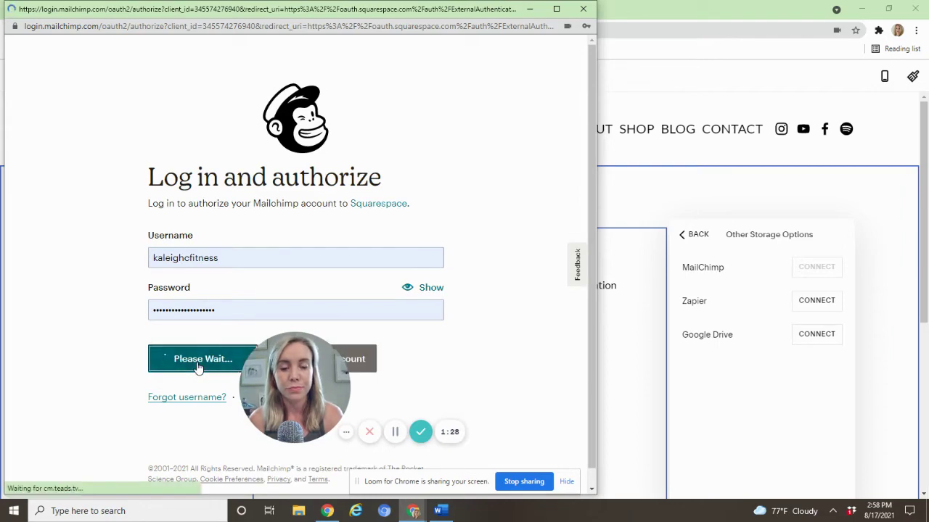
scroll(197, 369, down, 3)
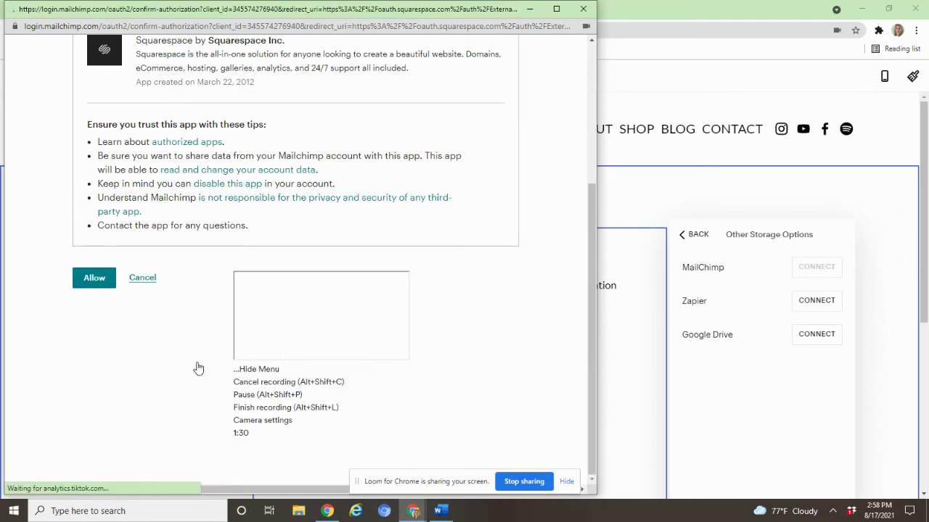
scroll(108, 254, up, 3)
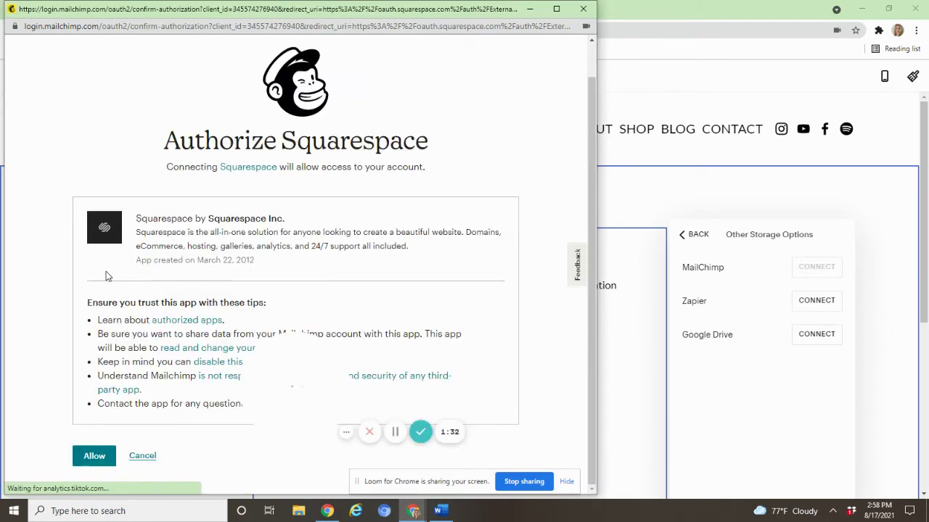
click(92, 455)
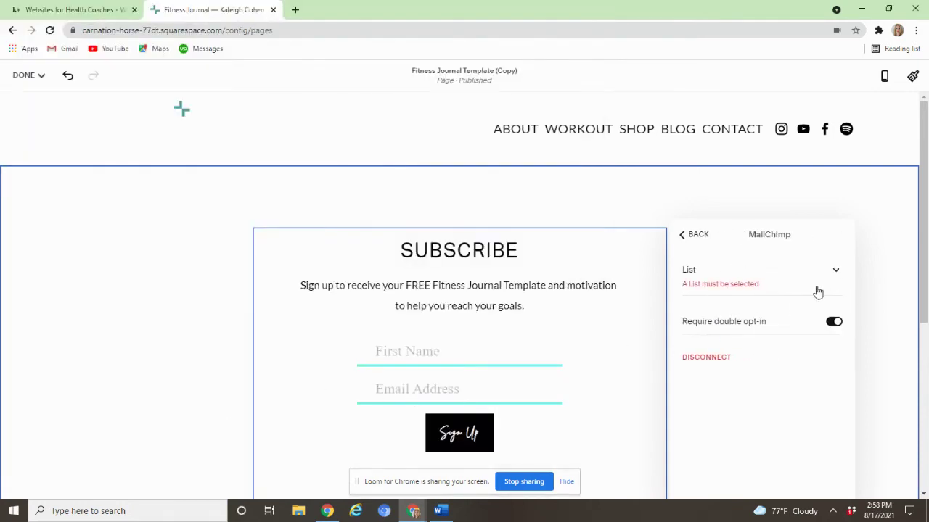
Select the business's fitness audience list and keep Require double opt-in on
click(798, 288)
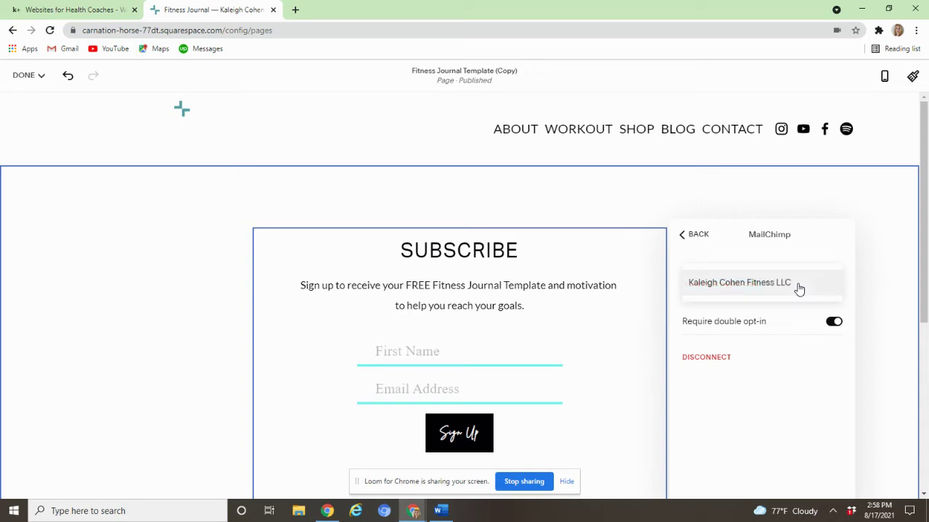
click(783, 288)
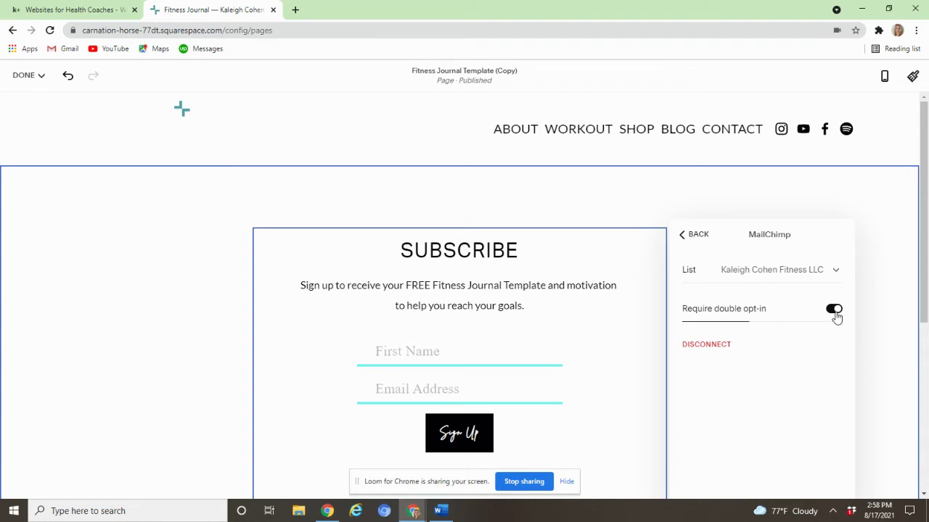
click(834, 312)
click(834, 312)
Return from the MailChimp settings to Storage and close the block editor
right_click(698, 240)
click(698, 239)
click(698, 239)
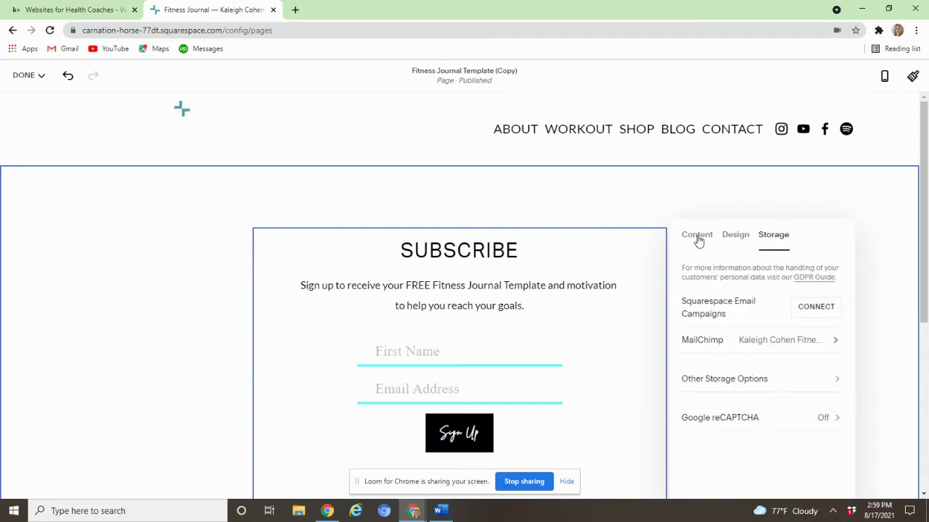
click(687, 206)
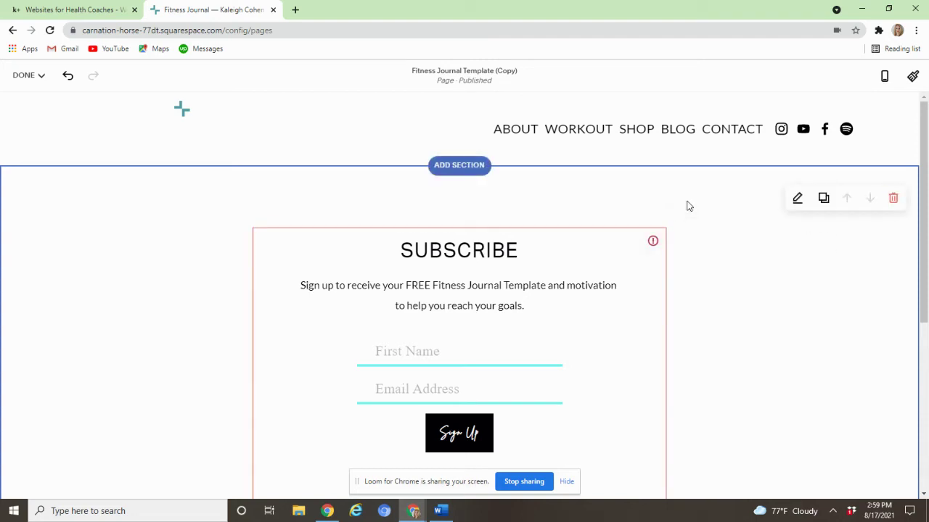
Save the page edits via DONE > Save and reload the page
click(21, 75)
click(28, 96)
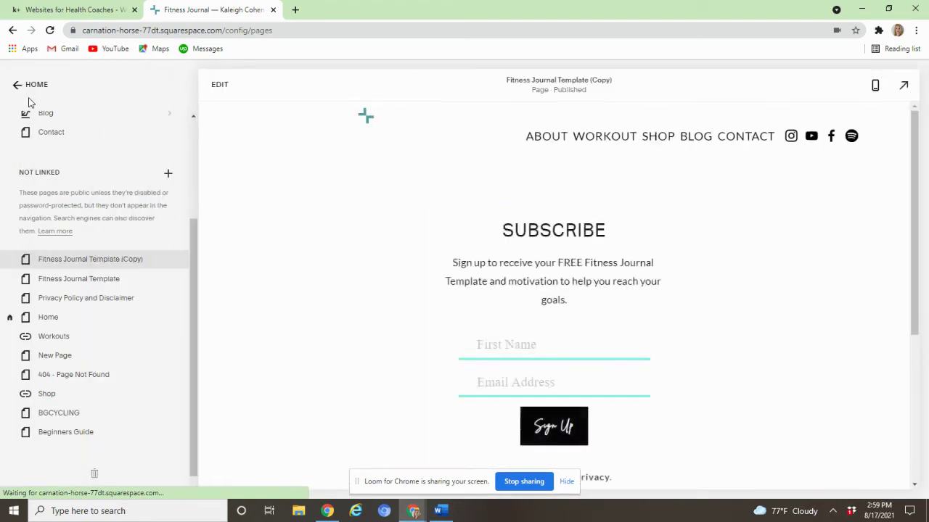
click(50, 31)
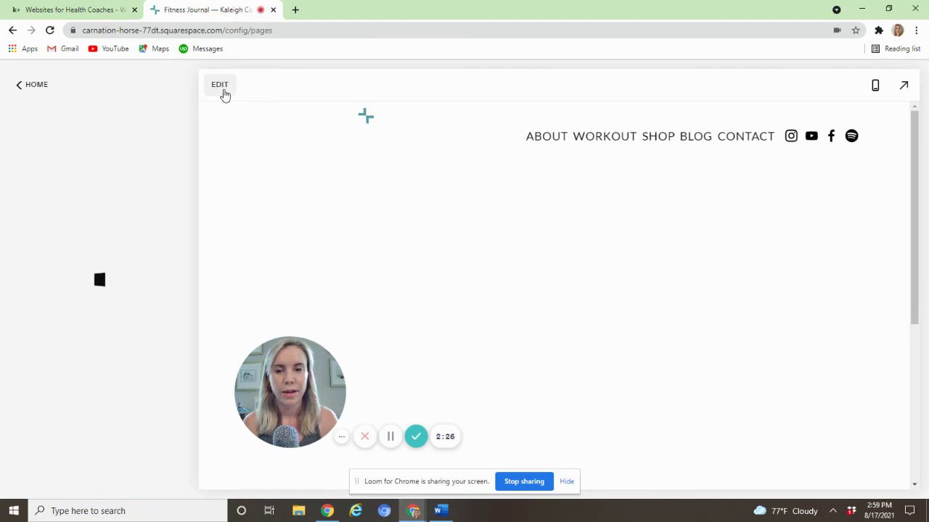
Enter the editor again on 'Fitness Journal Template (Copy)' to check the SUBSCRIBE form
click(224, 90)
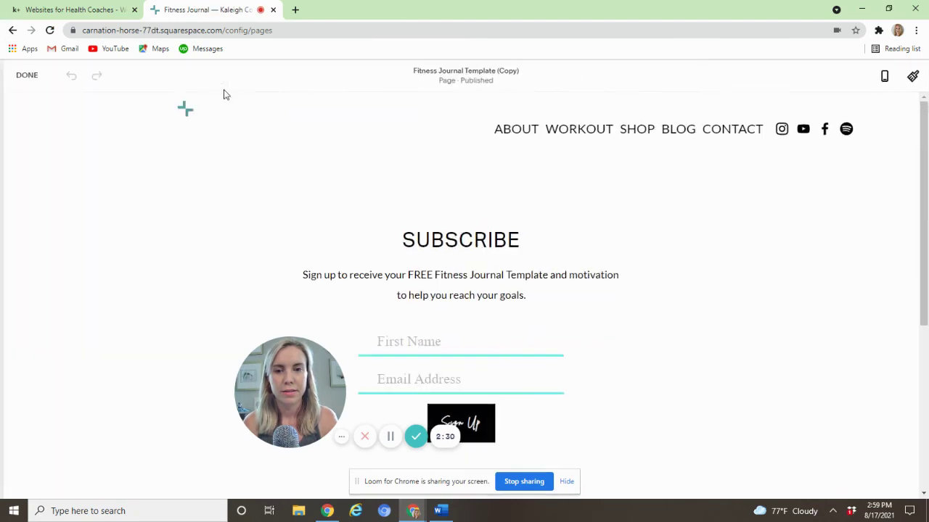